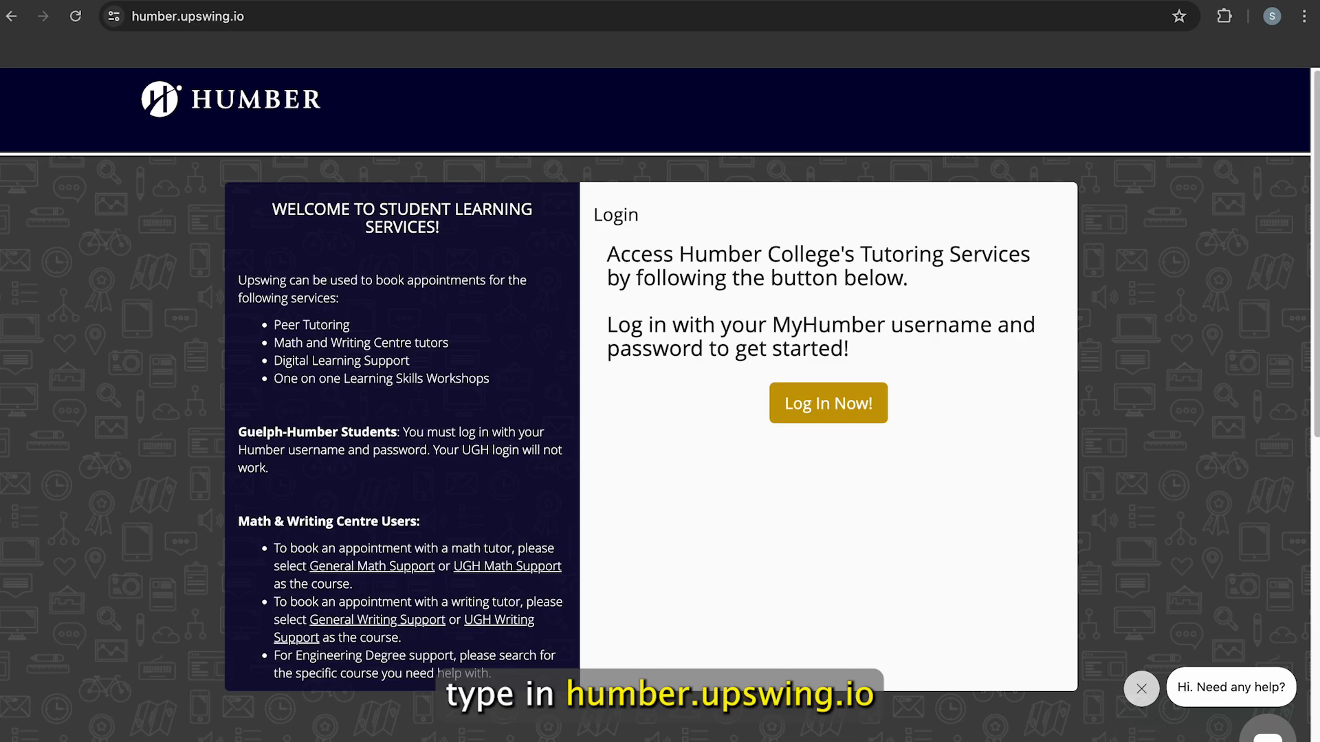
left_click(840, 413)
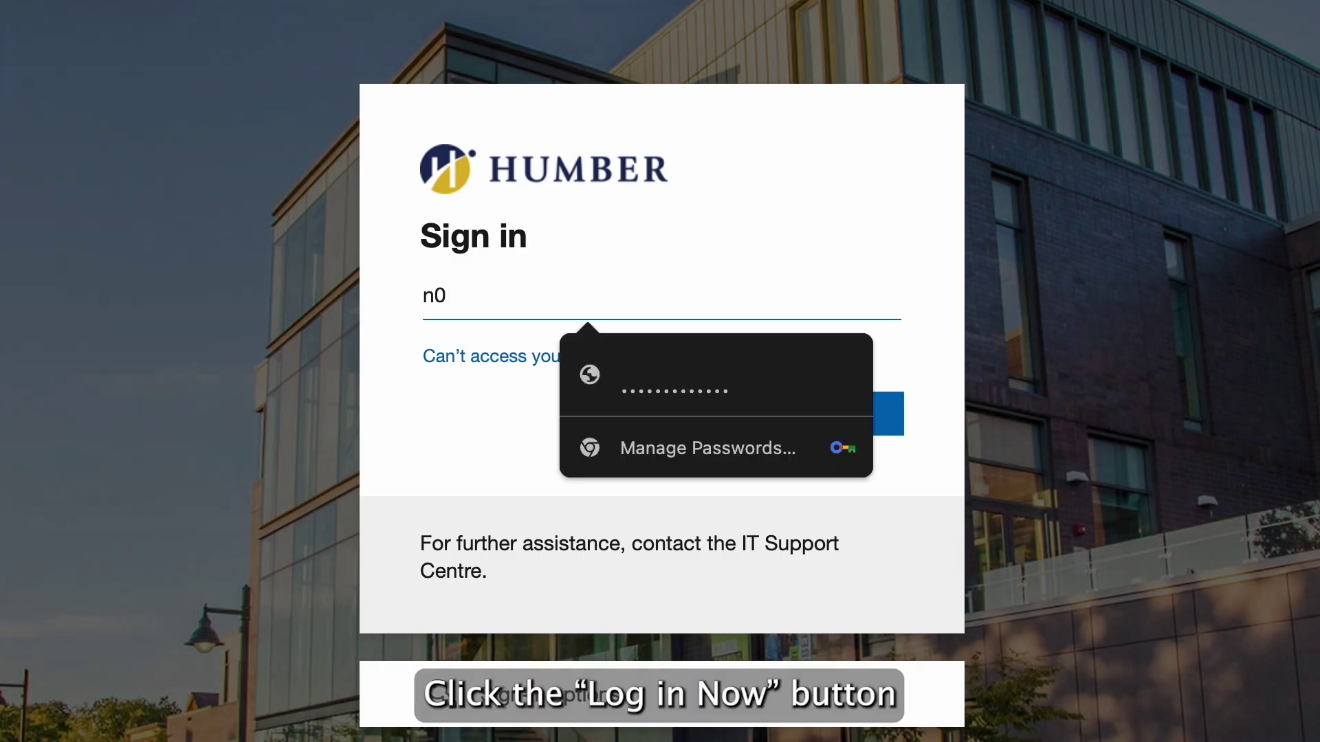
type("@humber.ca")
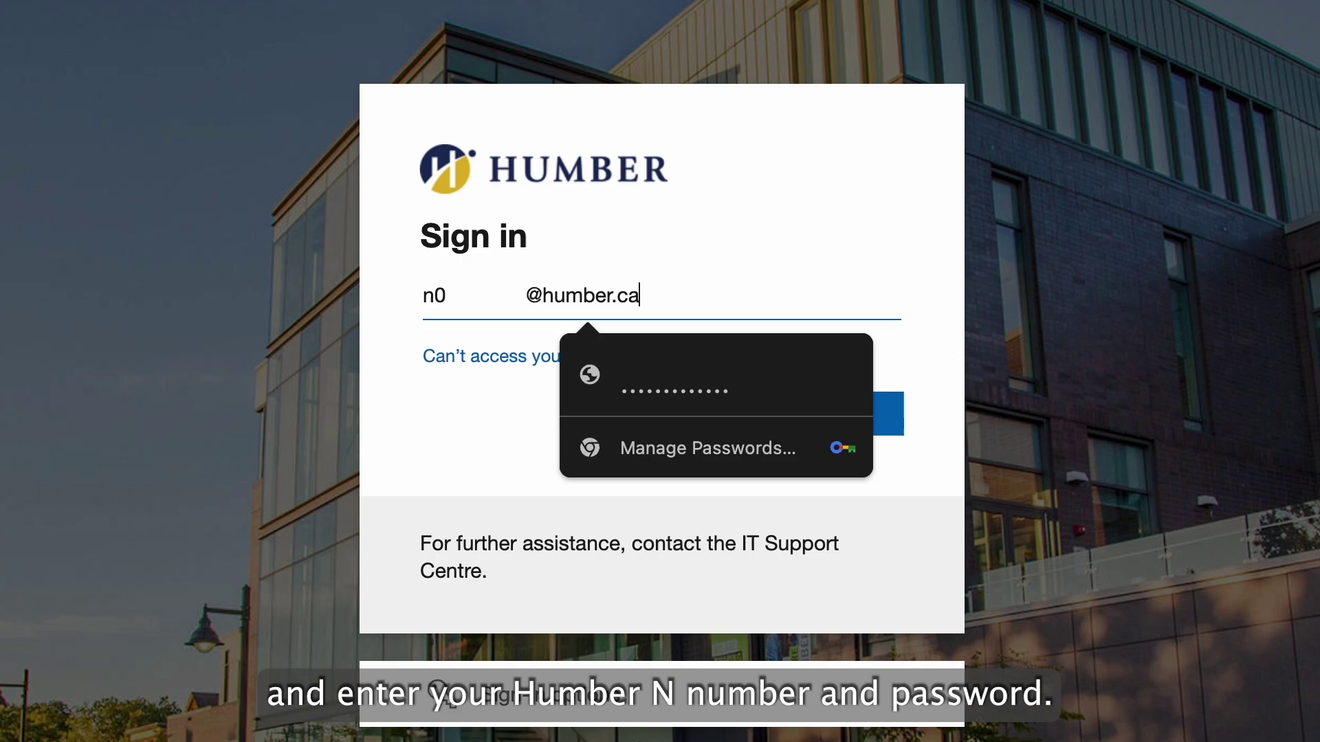
key("Return")
type("*******")
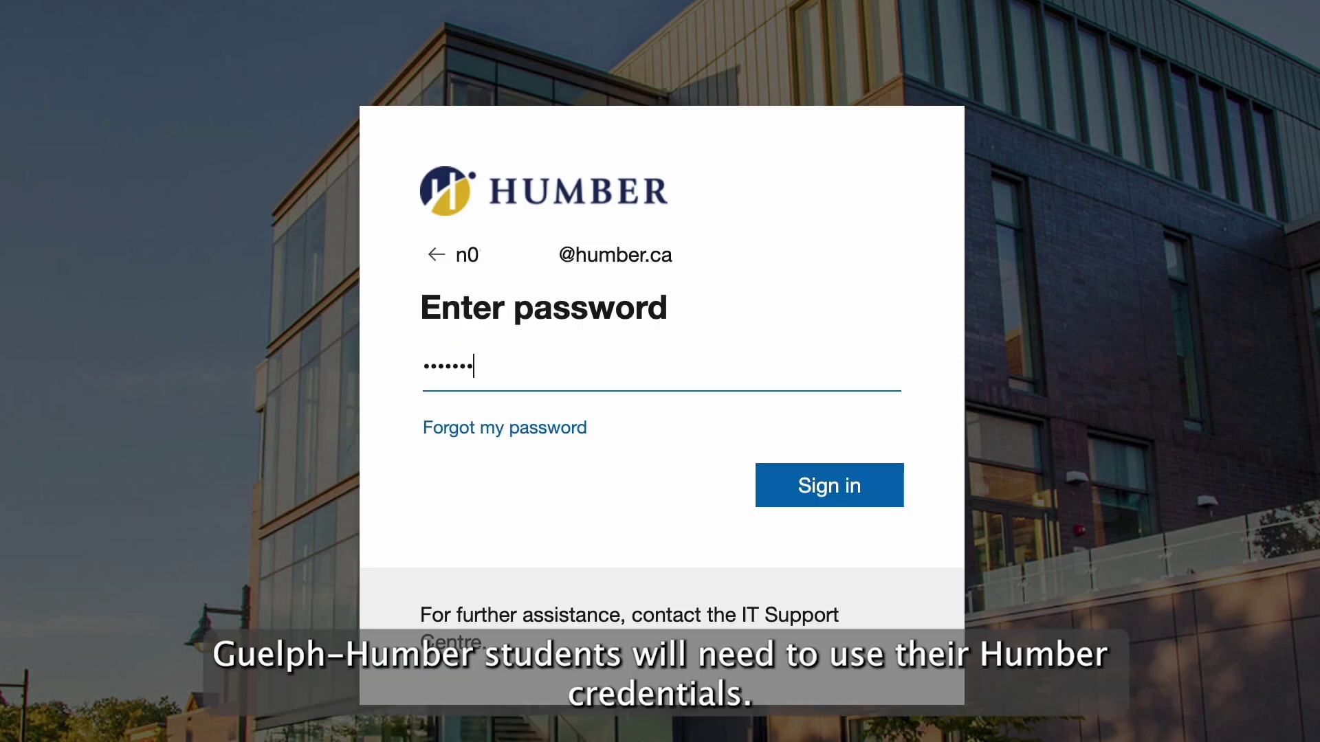
key("Return")
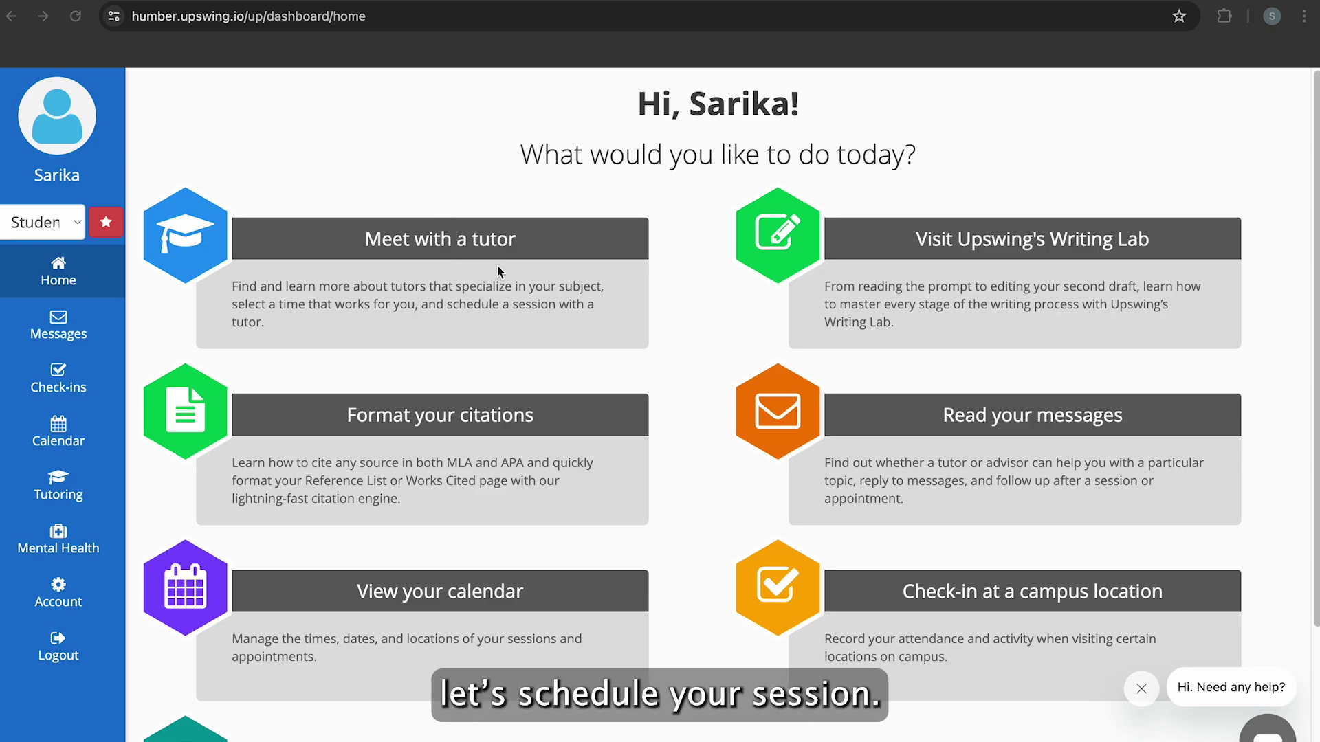
Step: Search tutoring for 'General', pick General Math Support, then clear the search to try other terms
left_click(521, 239)
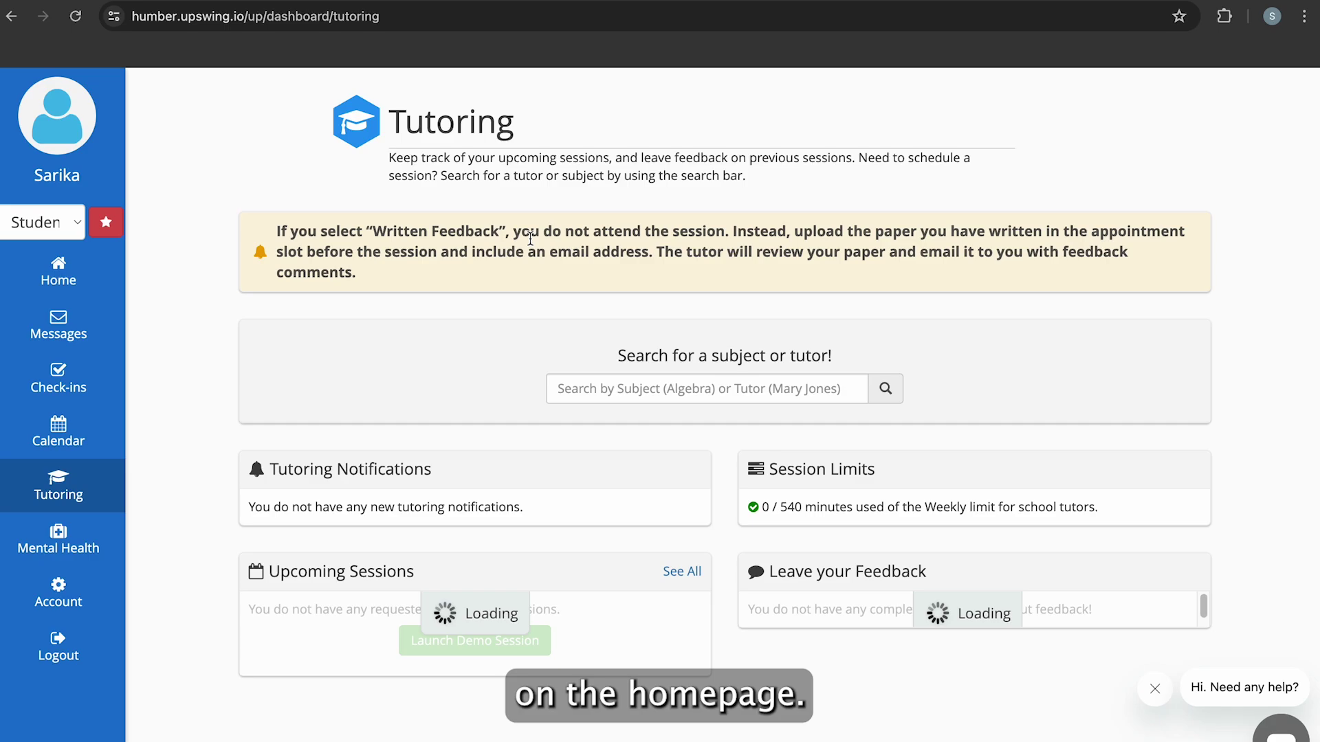
left_click(601, 388)
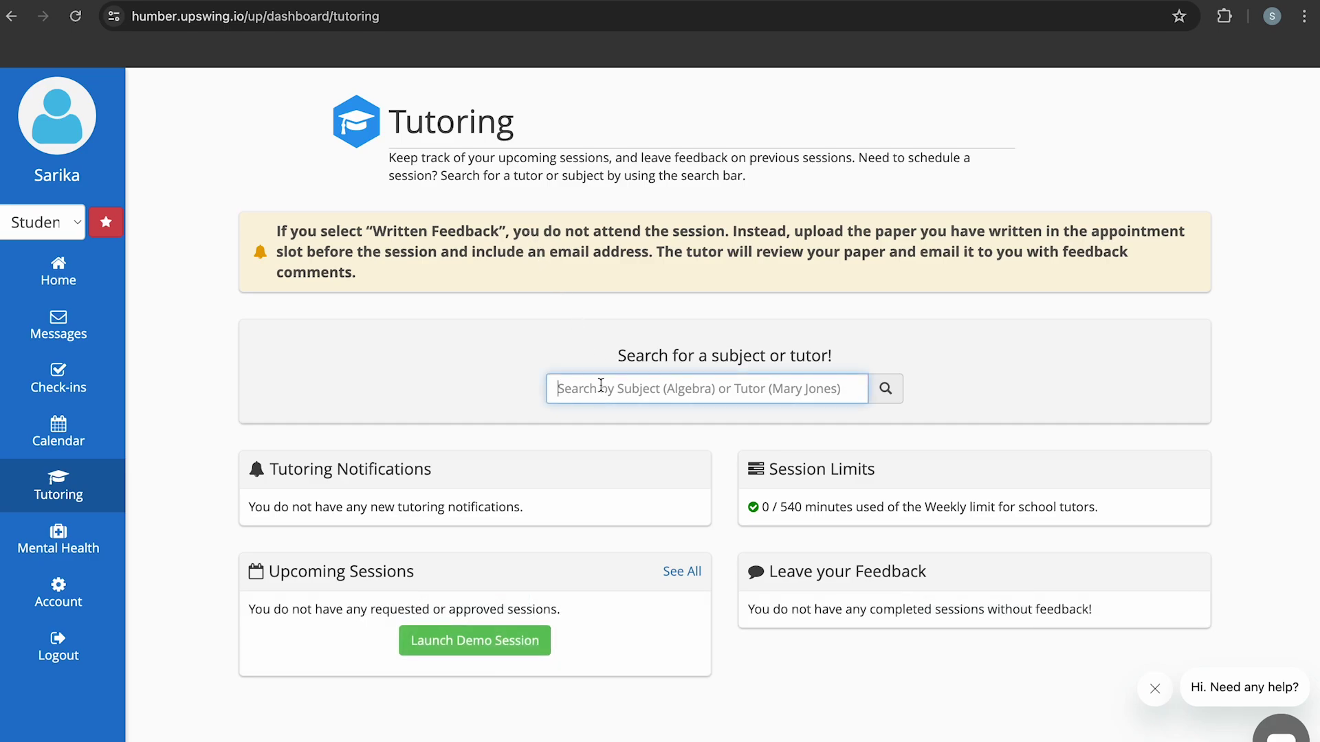
type("General")
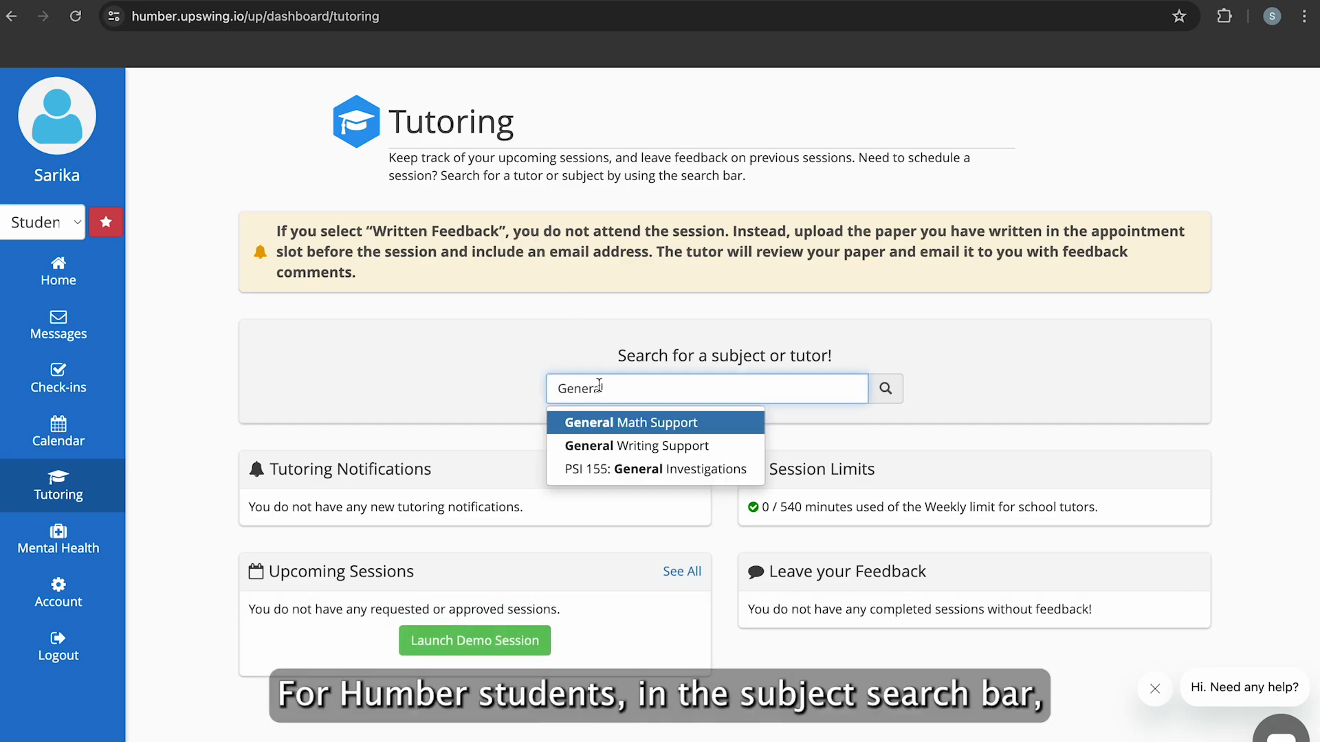
left_click(602, 423)
type("UGH")
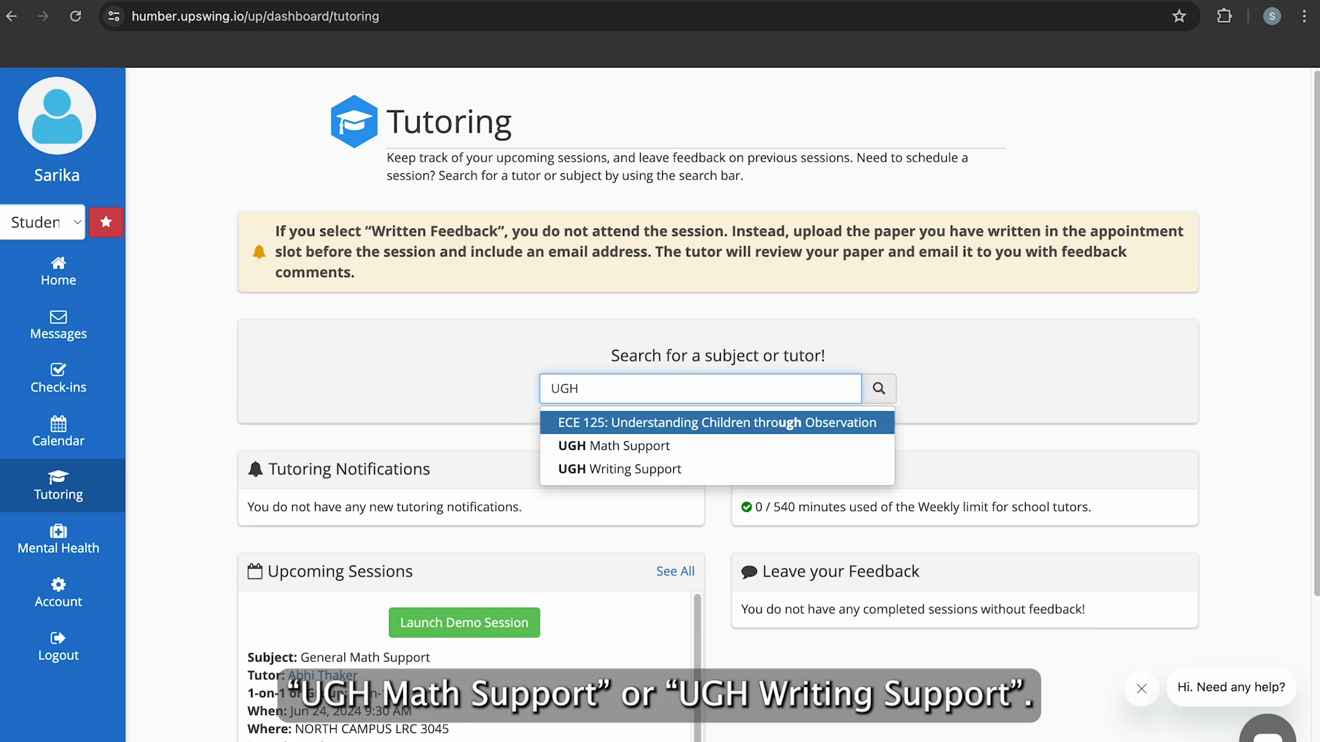
key("BackSpace")
key("BackSpace")
key("BackSpace")
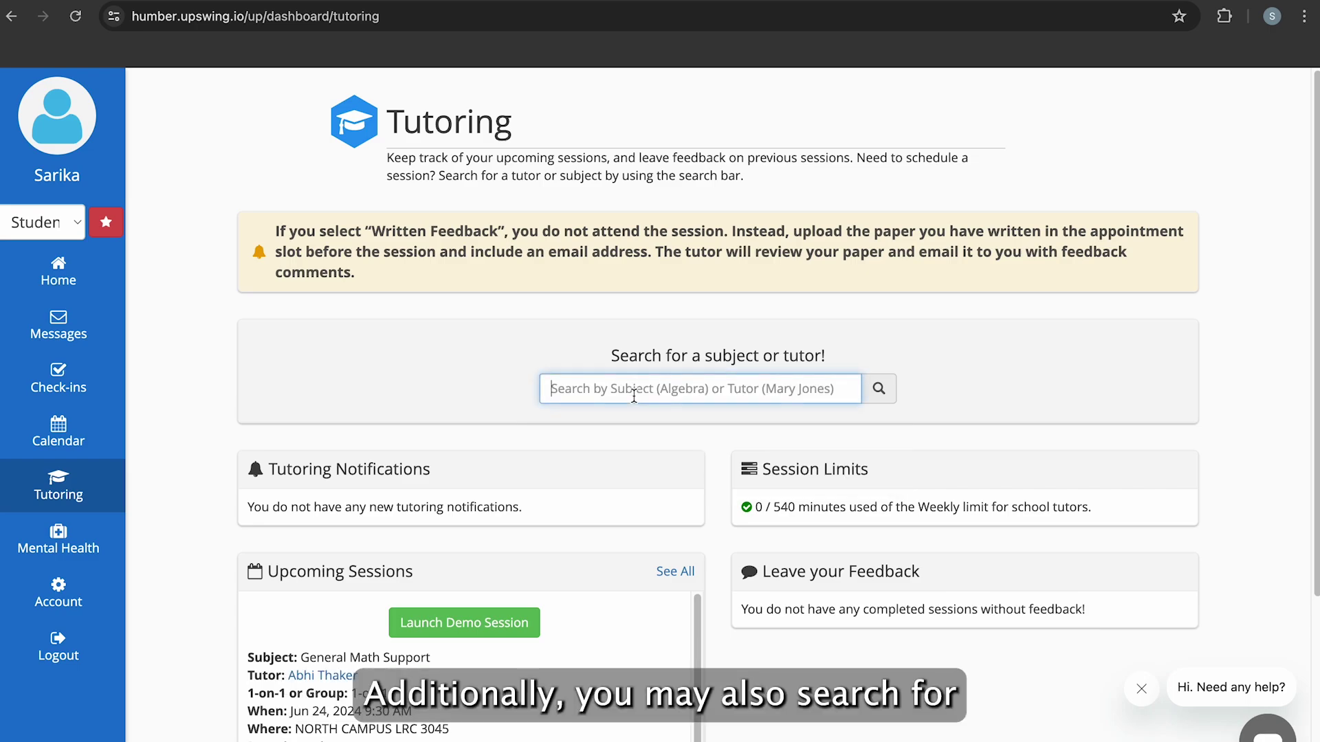
type("Written Fee")
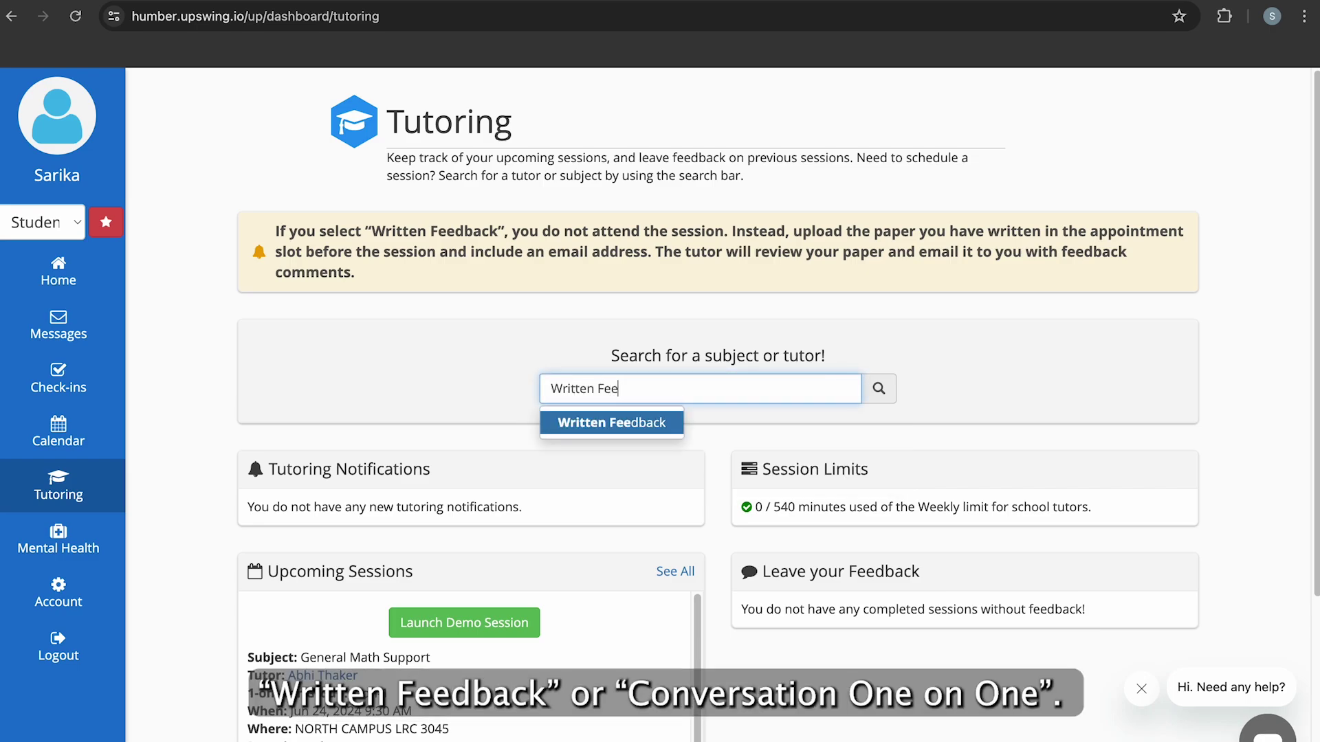
key("ctrl+a")
type("Conv")
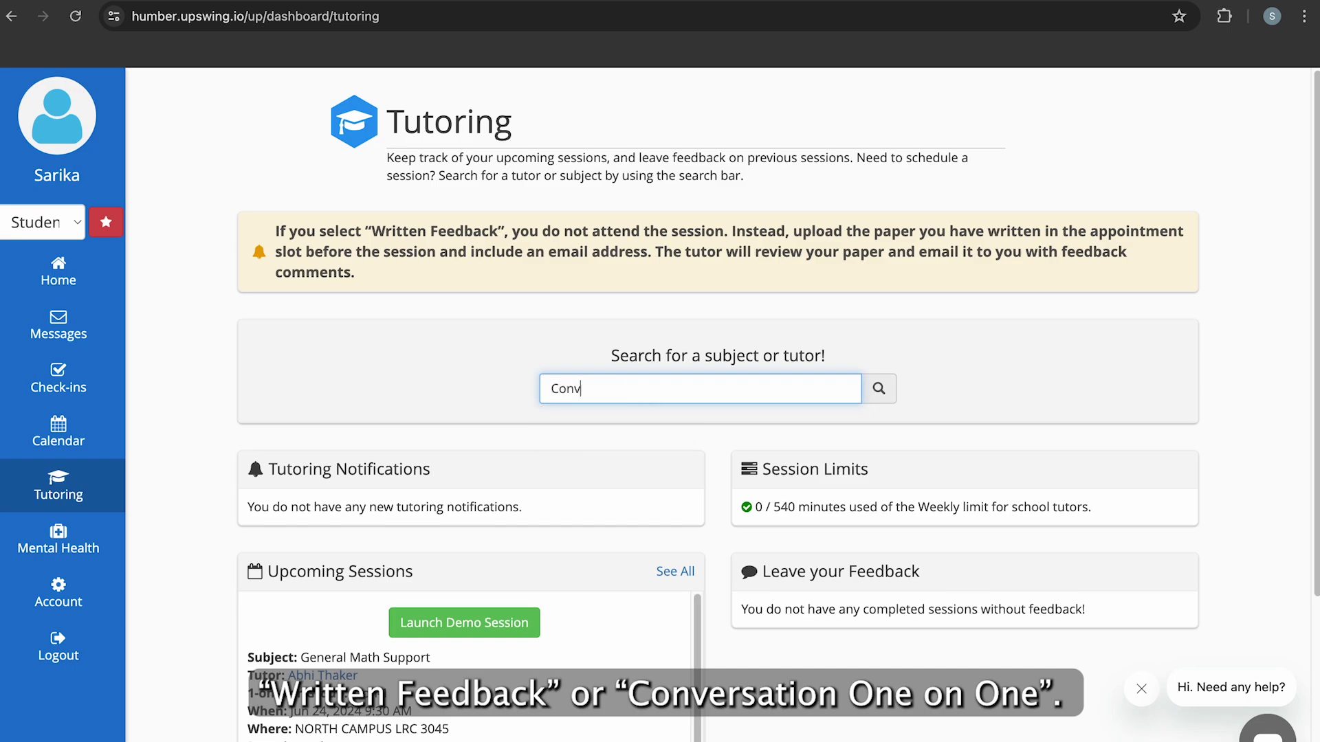
type("ersation")
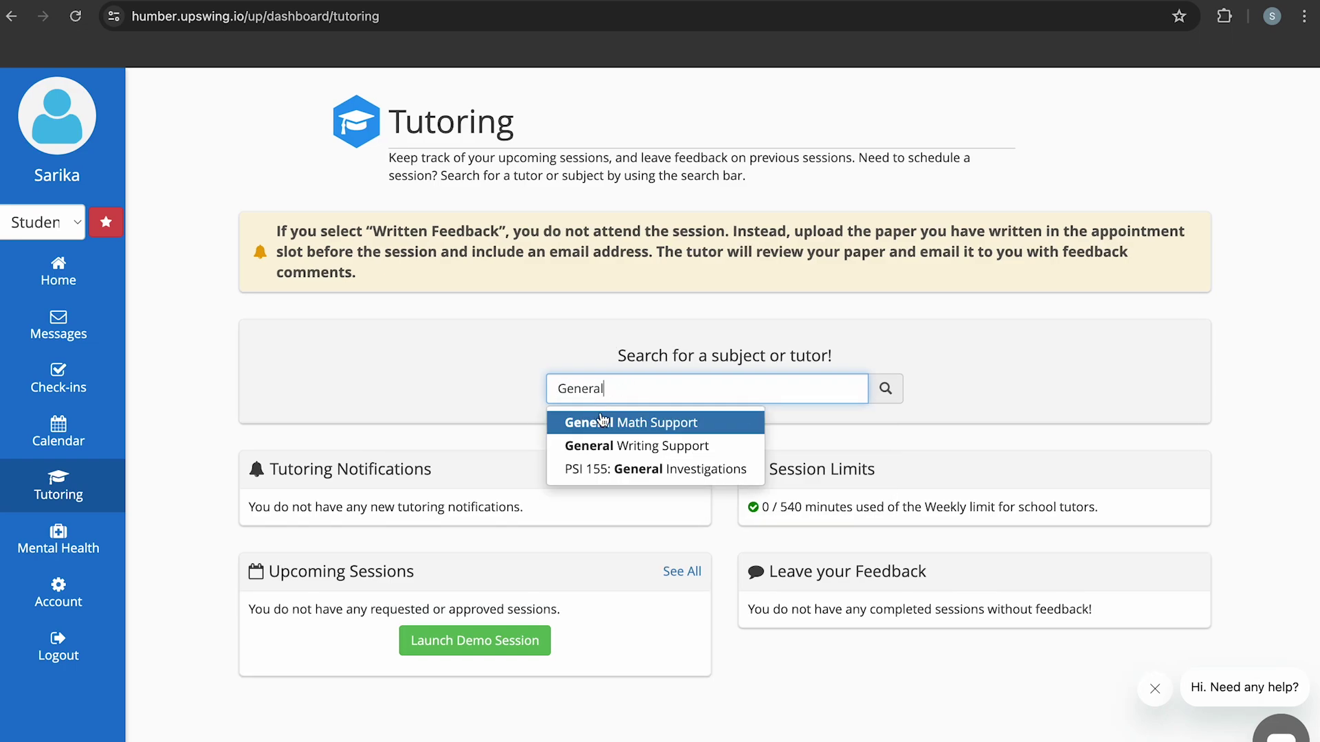
left_click(601, 418)
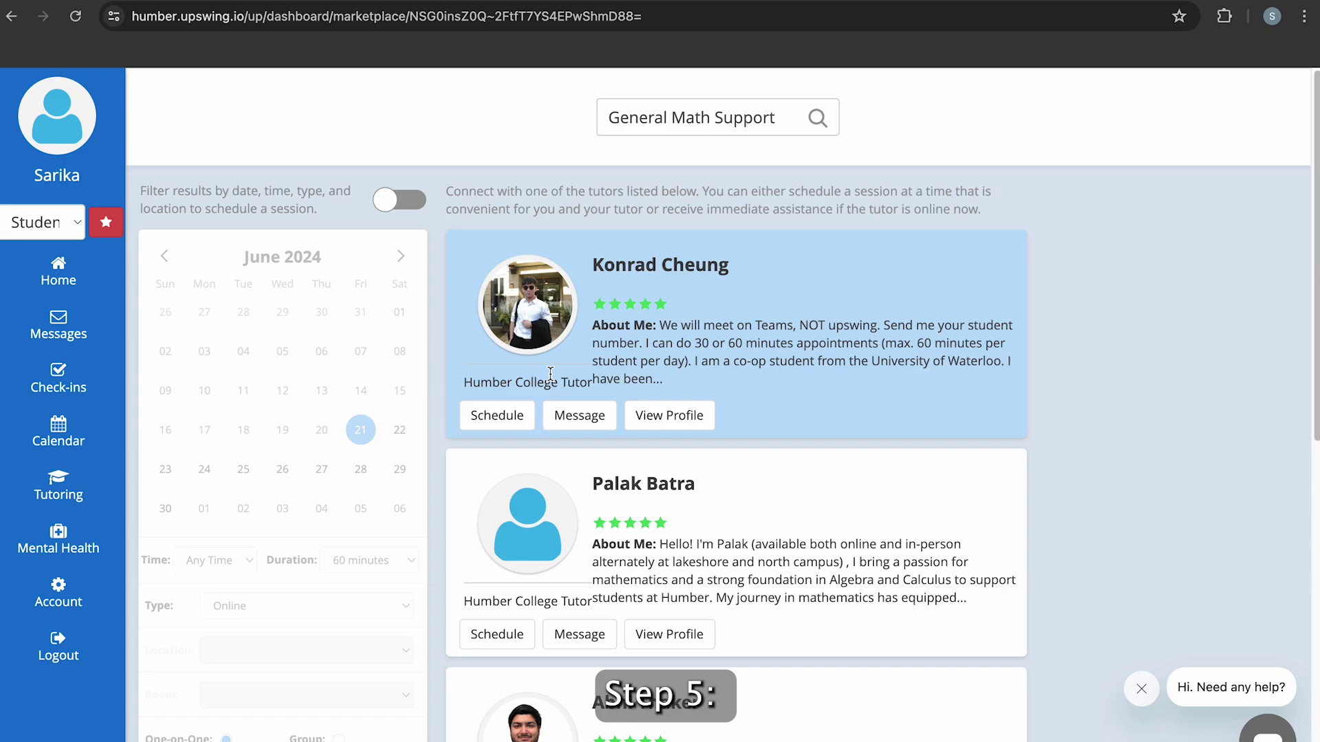
left_click(411, 203)
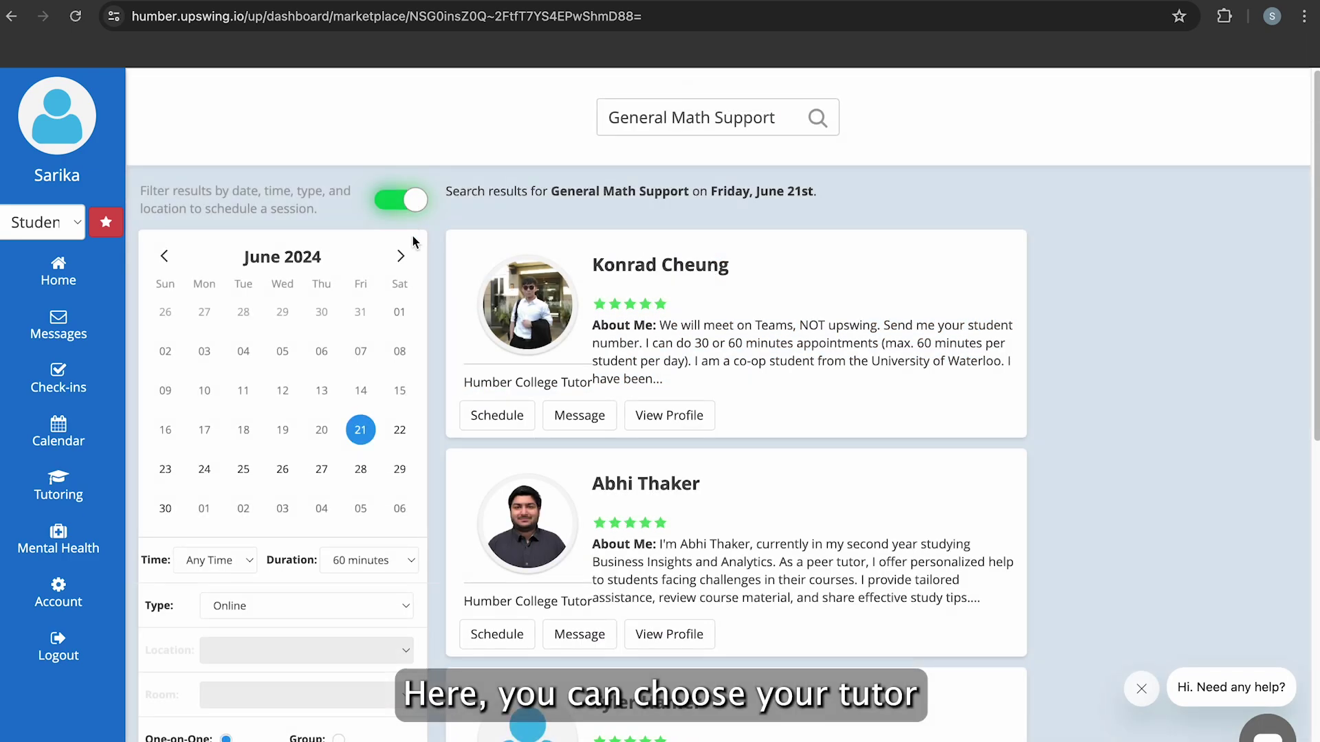
left_click(205, 469)
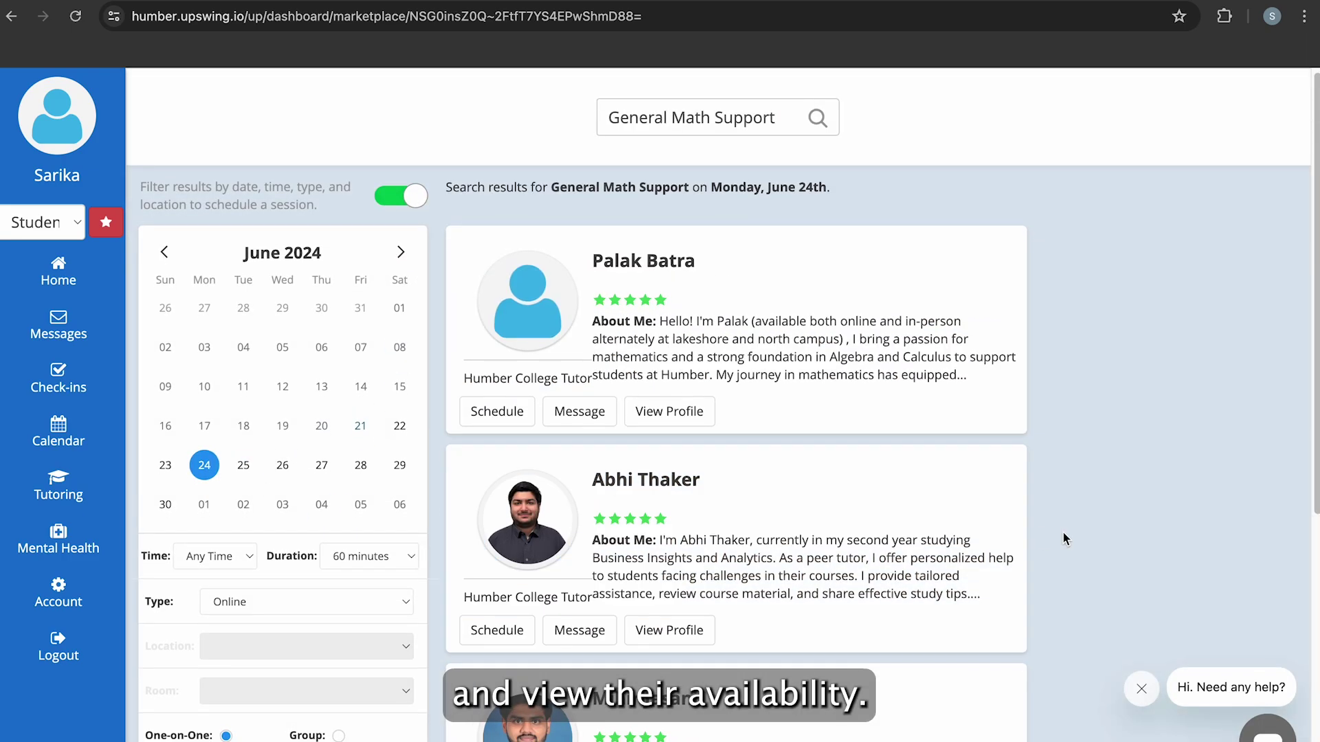
scroll(1072, 537, "down", 2)
left_click(498, 561)
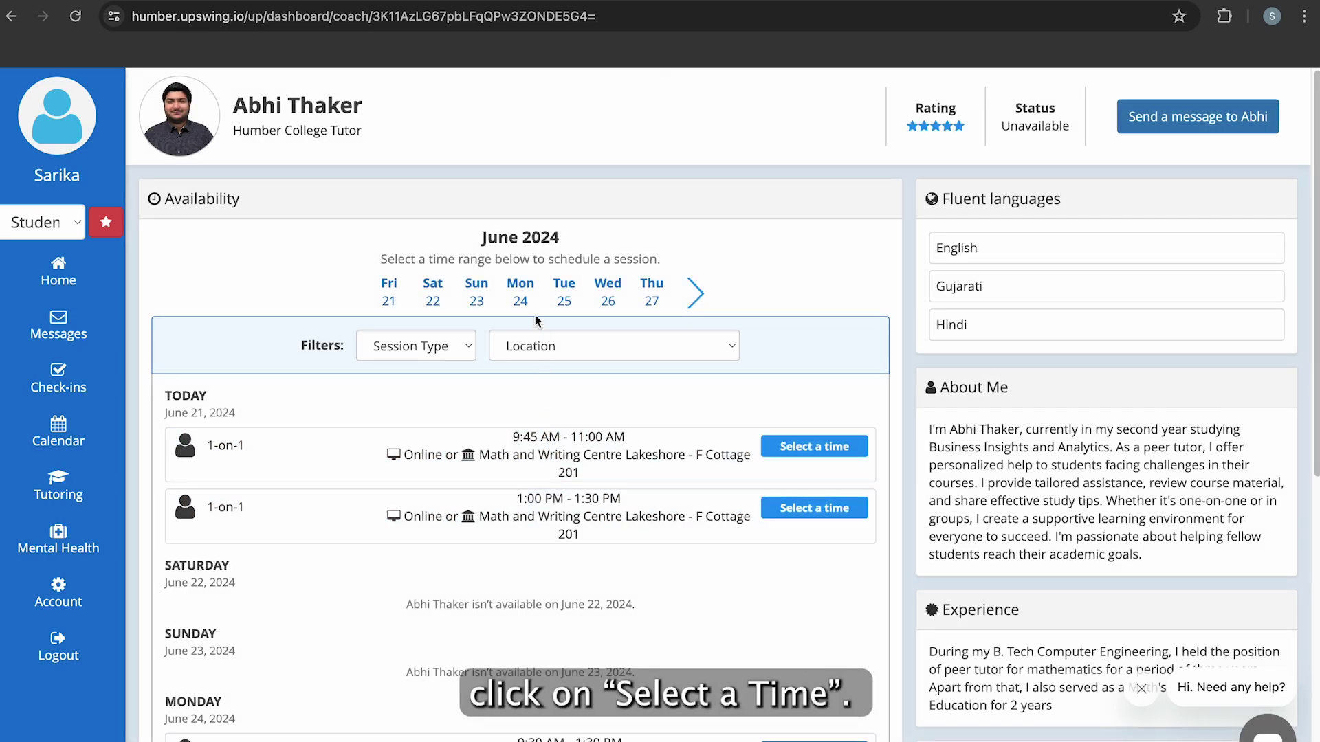
left_click(527, 299)
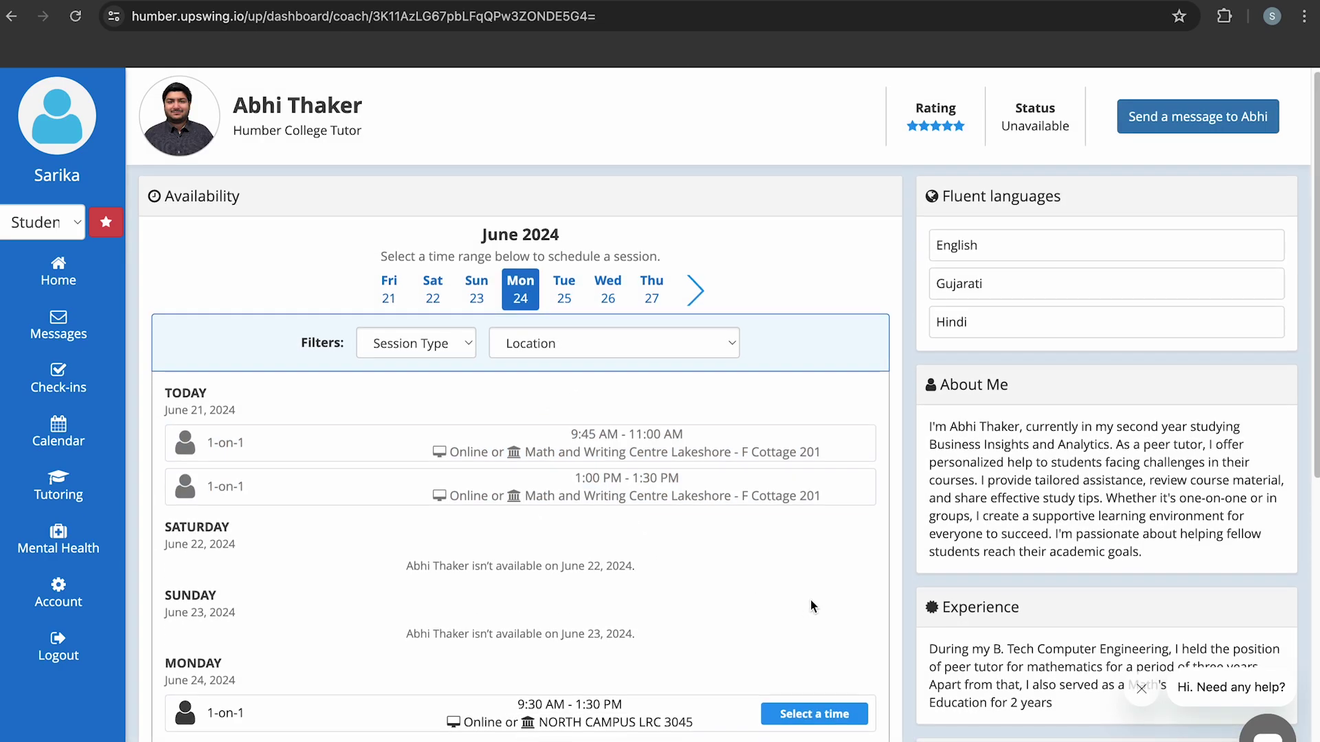
scroll(812, 600, "down", 2)
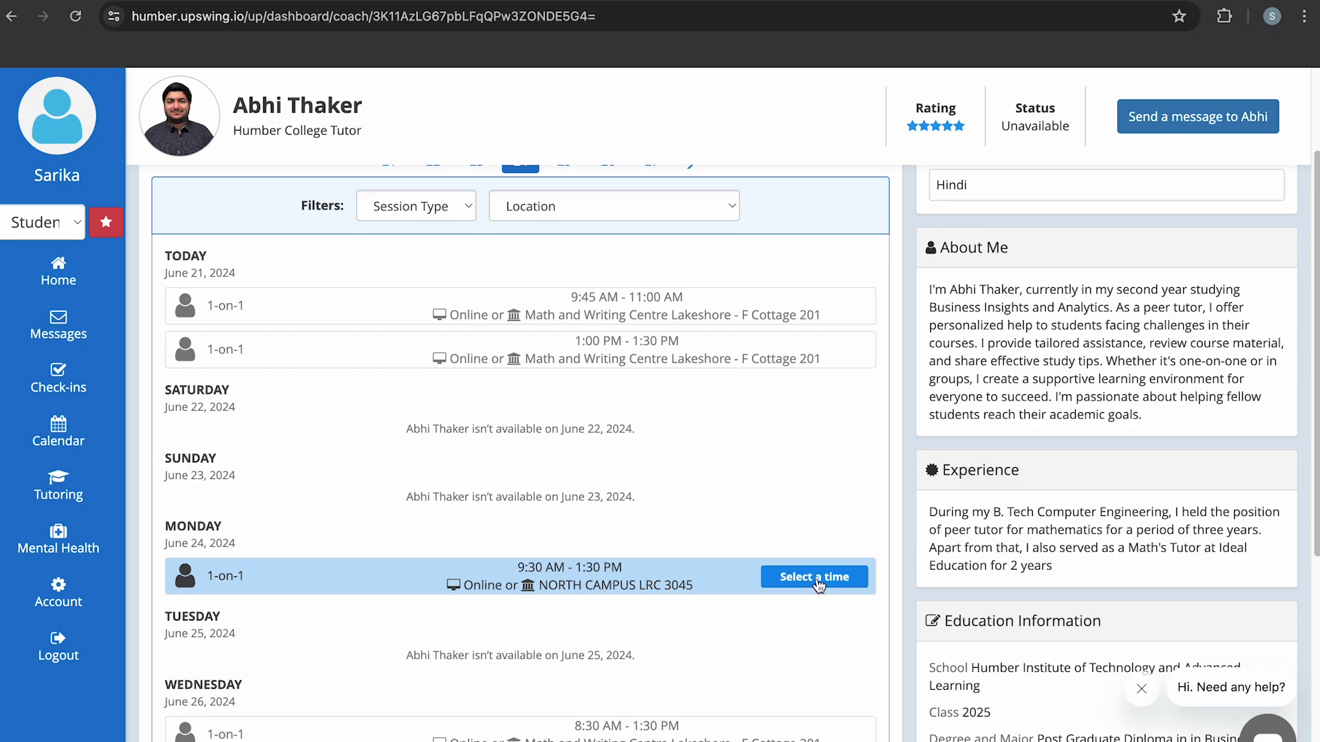
left_click(815, 578)
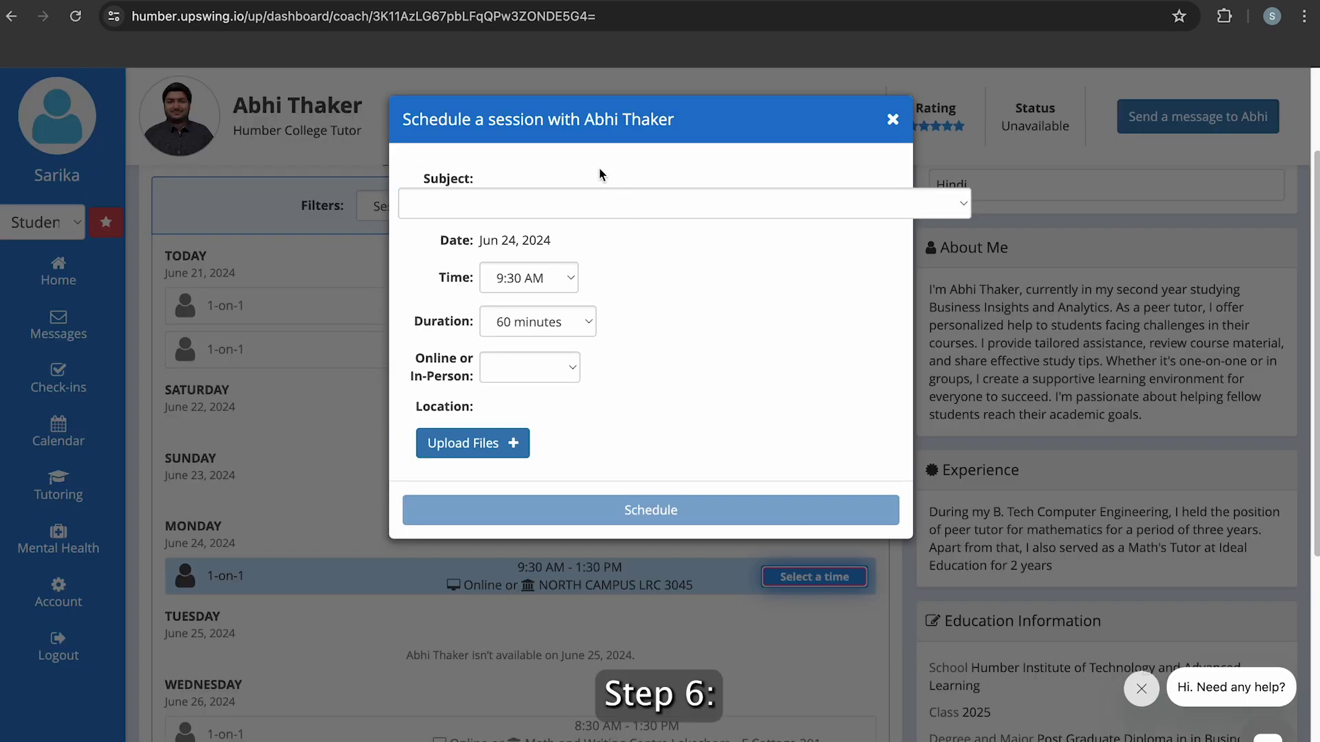
left_click(590, 203)
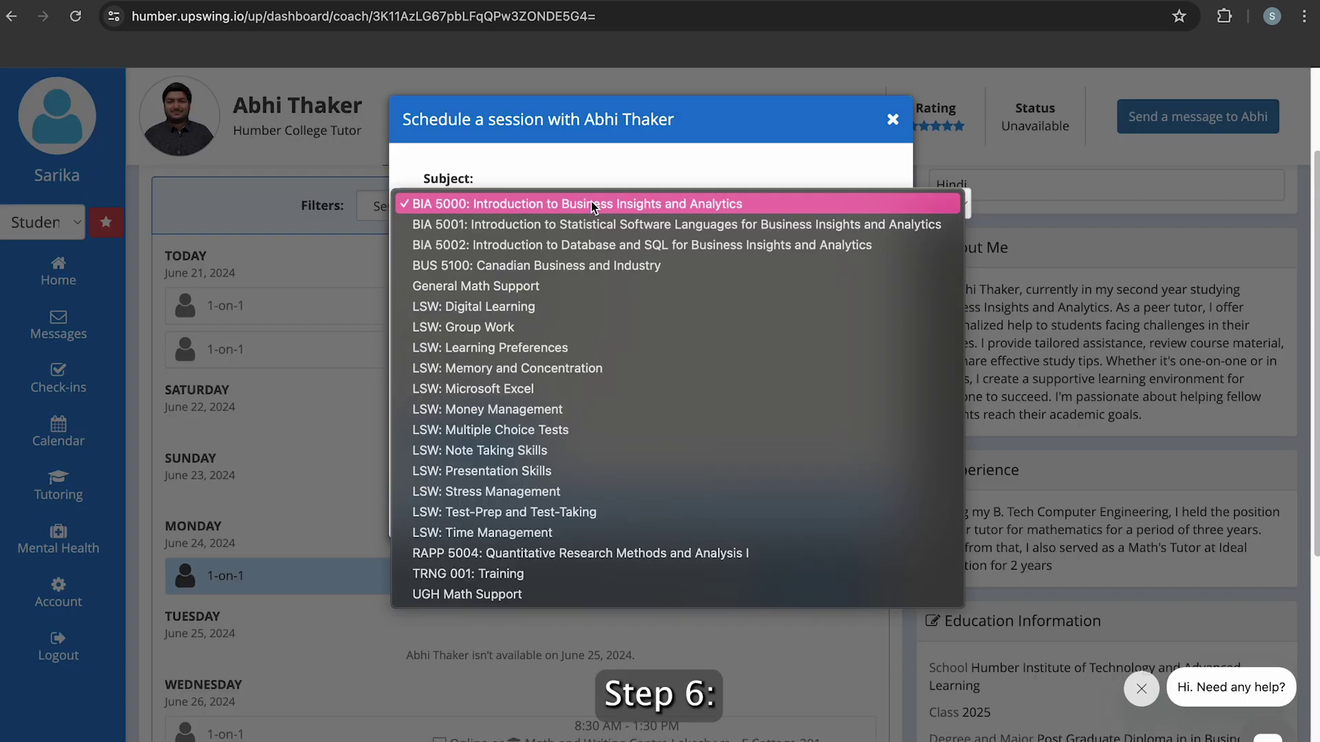
left_click(573, 286)
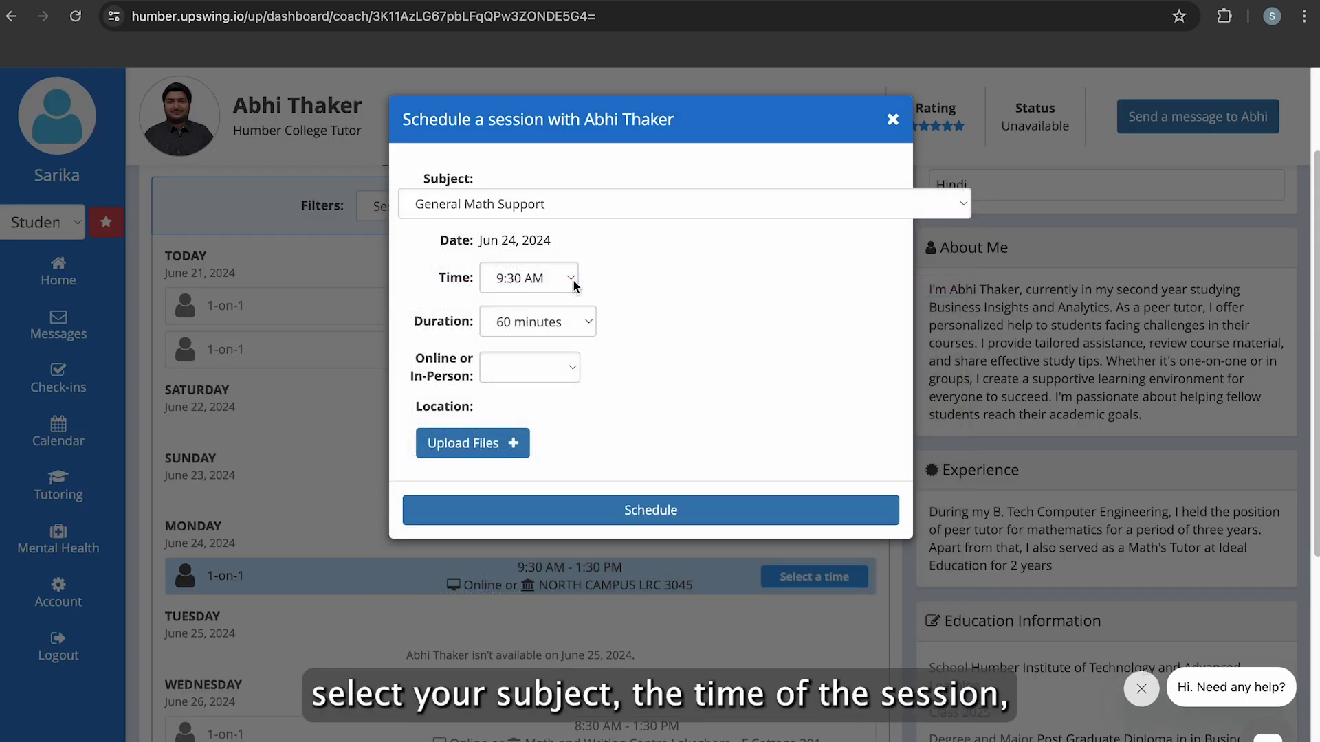
left_click(577, 327)
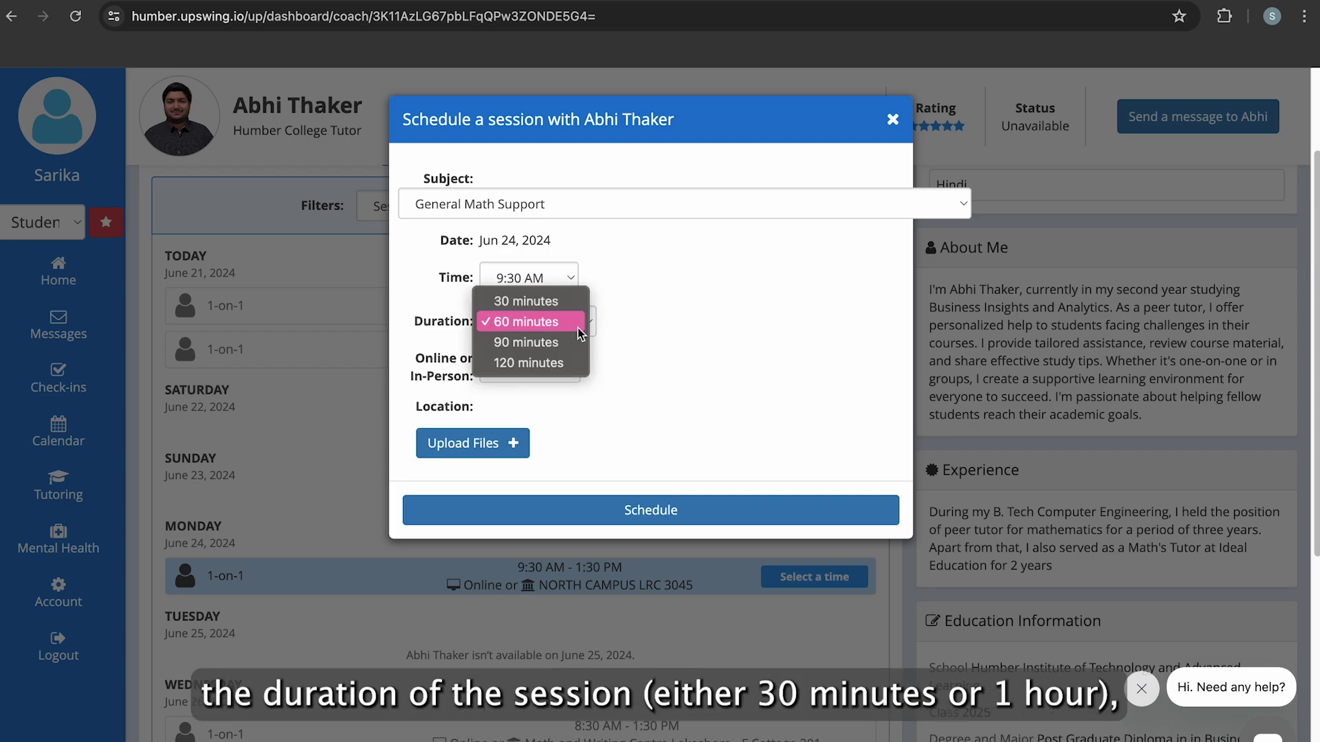
left_click(577, 322)
left_click(556, 368)
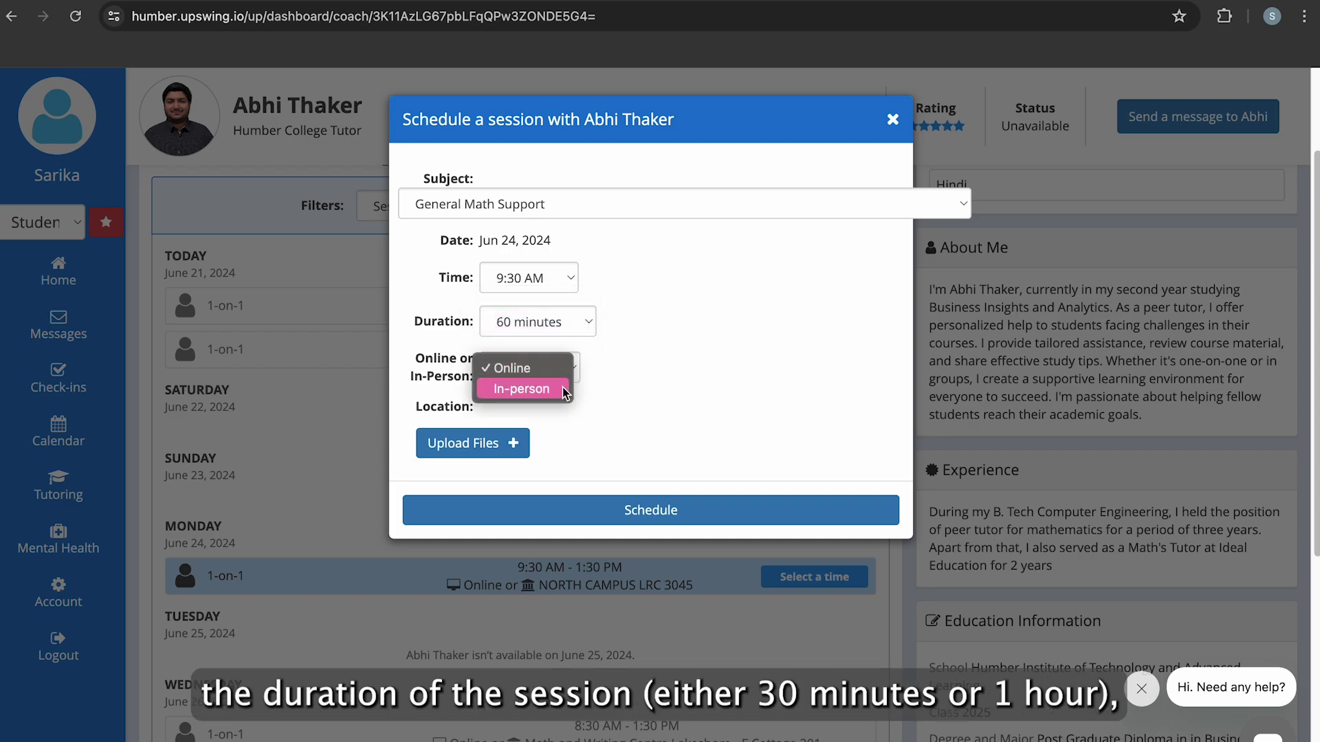
left_click(564, 368)
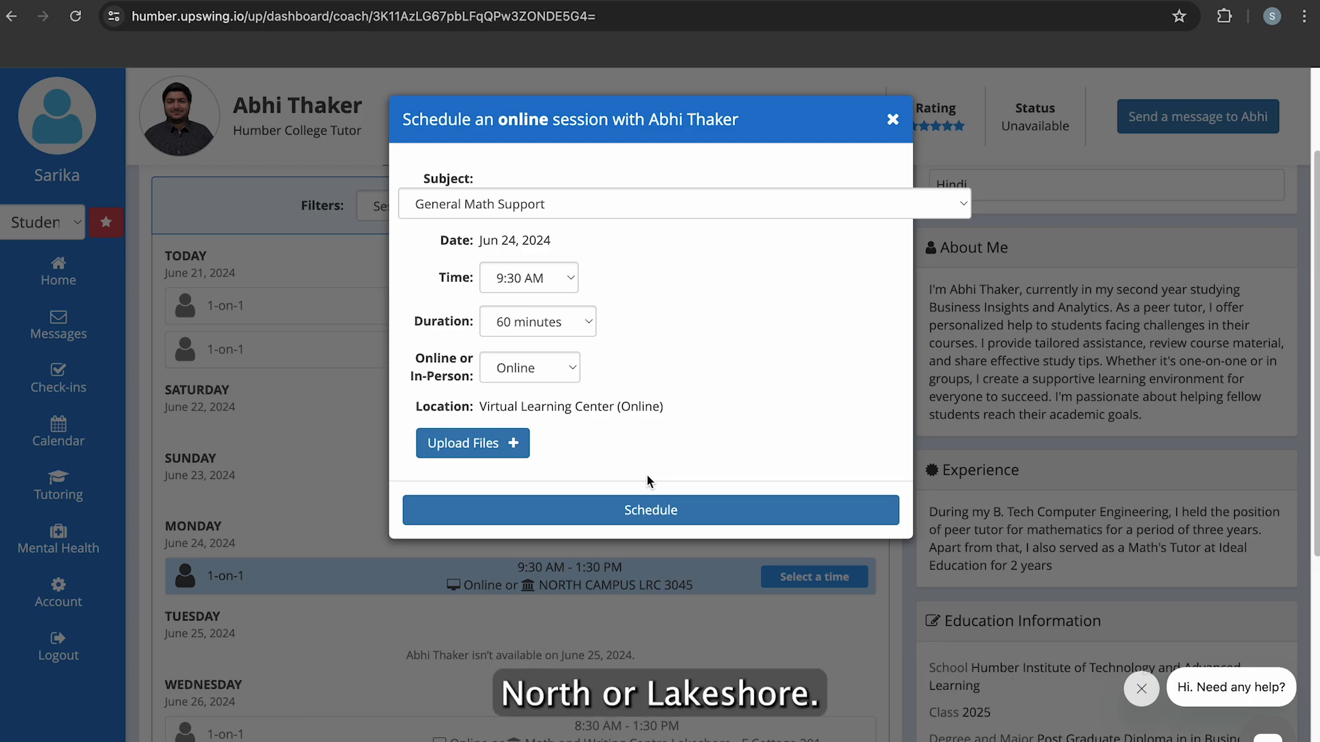
left_click(661, 516)
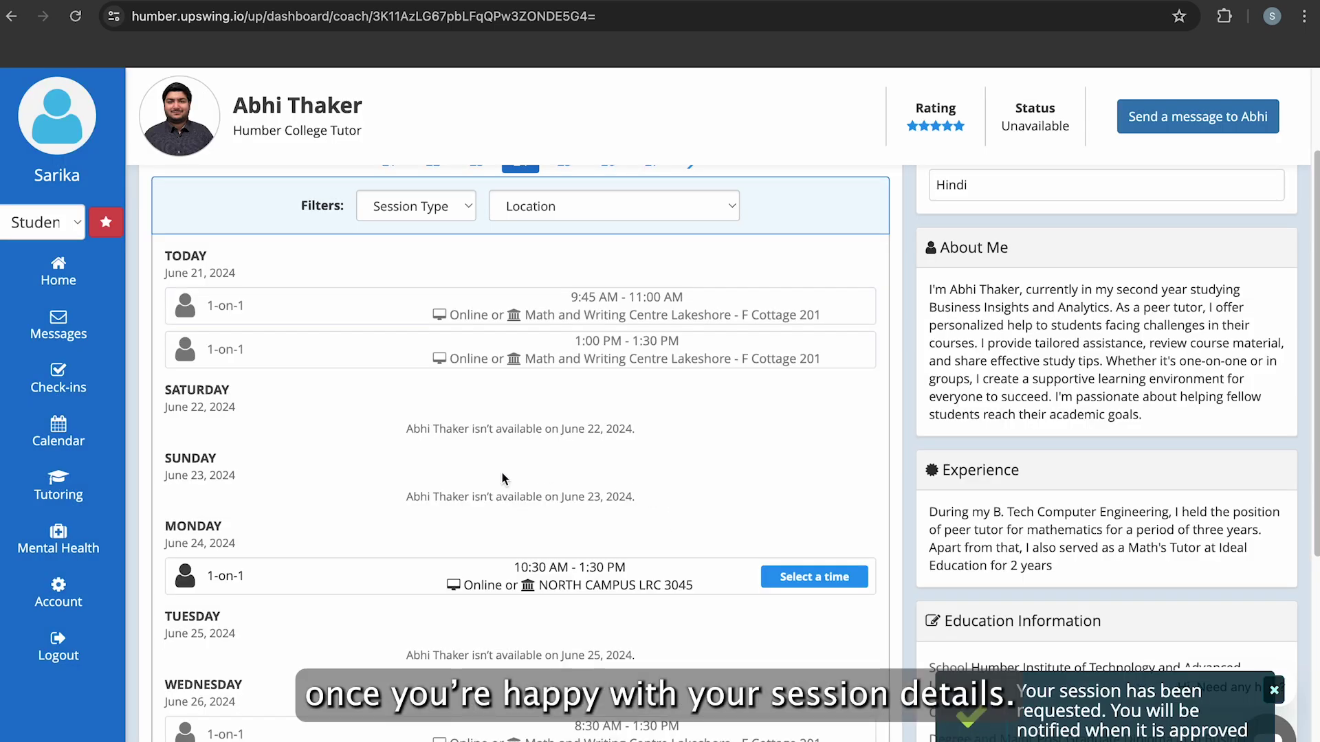
Step: Go back to Tutoring to find the June 24 9:30 AM session marked Requested
left_click(86, 493)
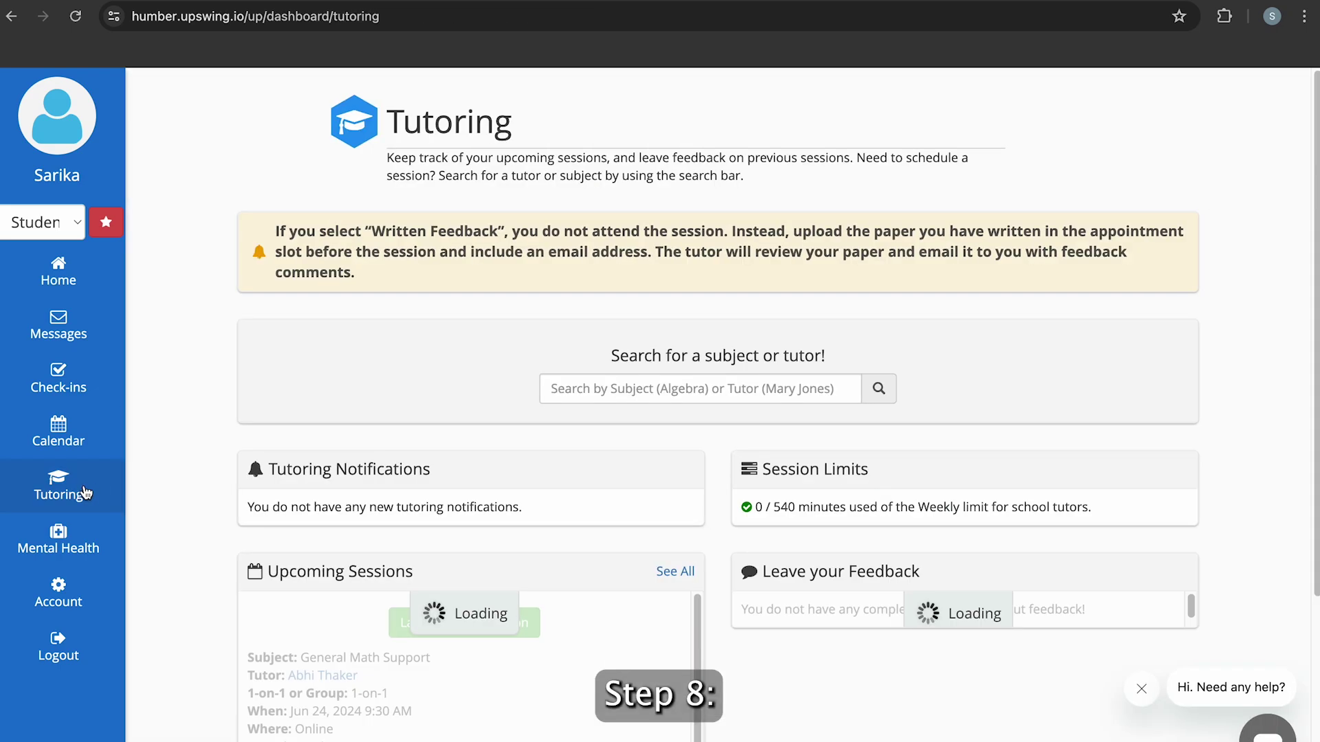
scroll(198, 503, "down", 3)
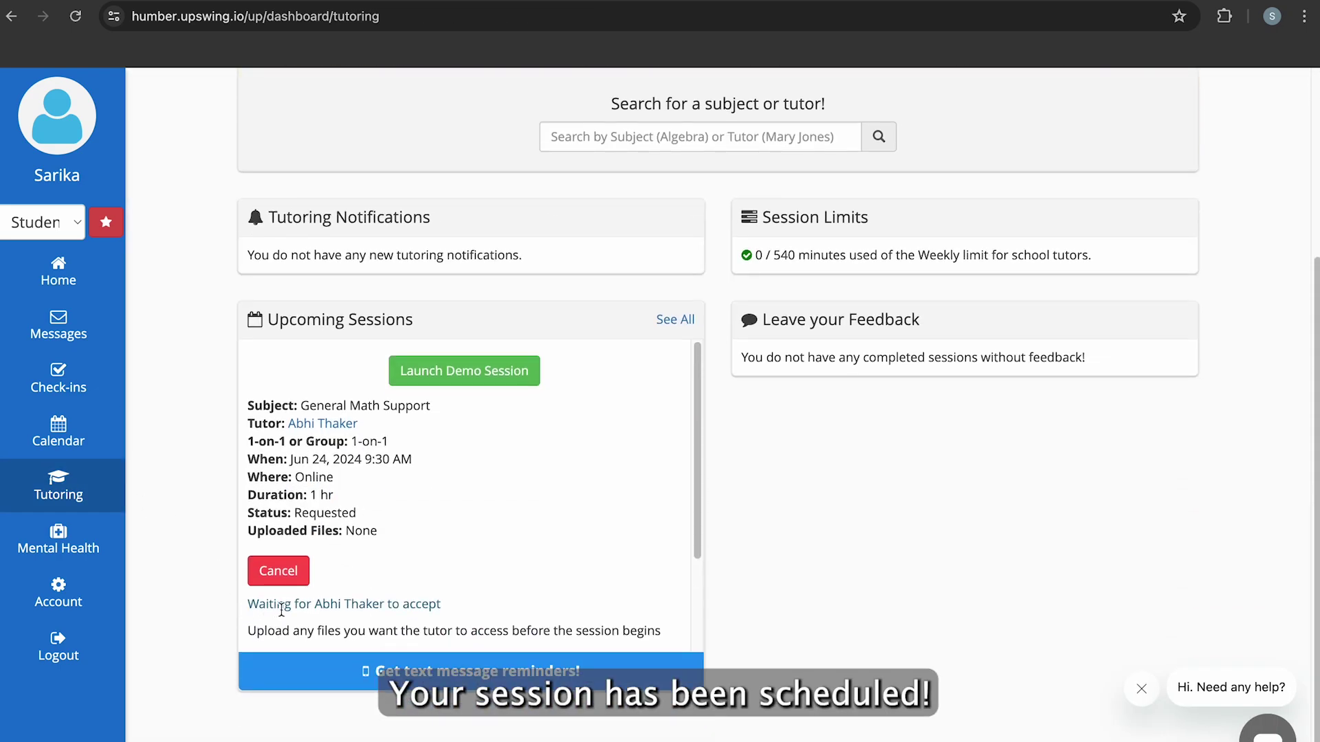